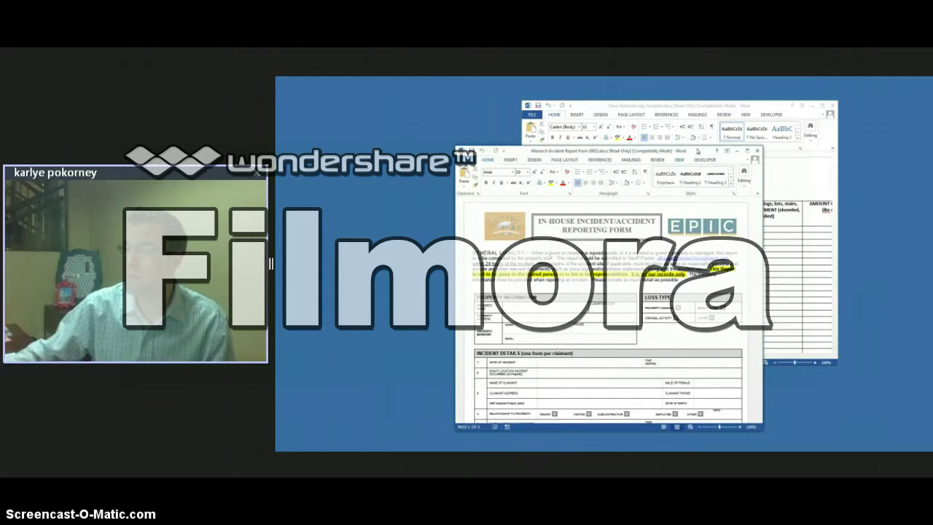
# Step: Move the incident report form window clear of the snow log window and maximize it
pyautogui.moveTo(701, 151); pyautogui.dragTo(540, 122)
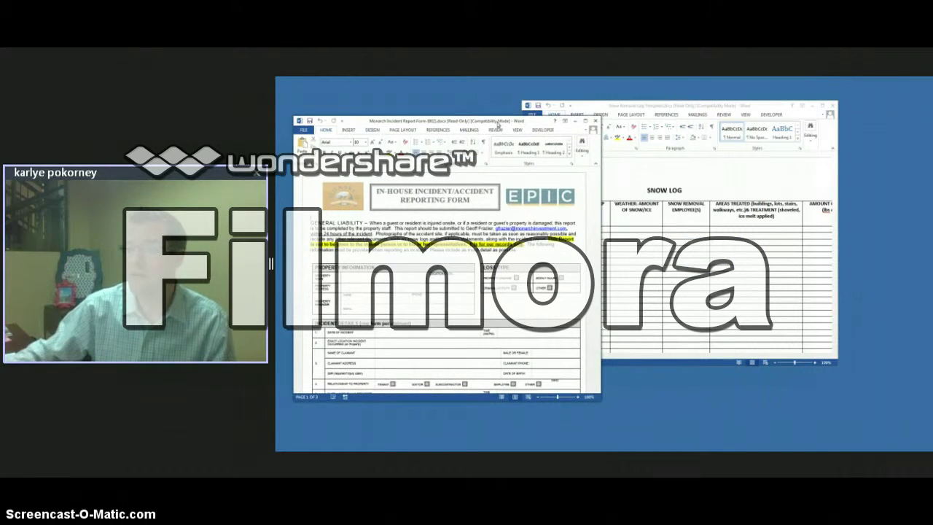
pyautogui.moveTo(579, 124); pyautogui.dragTo(641, 126)
pyautogui.click(649, 123)
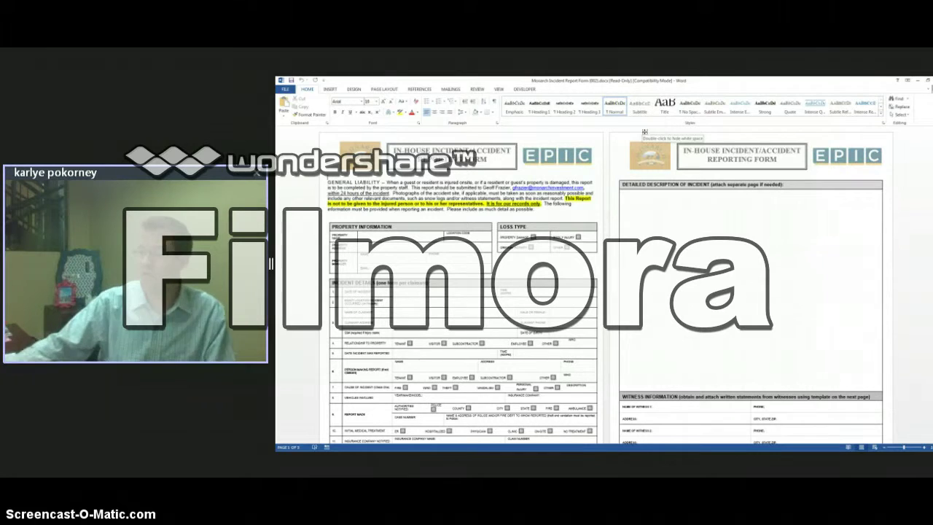
# Step: Minimize the incident report form and maximize the Snow Removal Log Template document
pyautogui.click(919, 82)
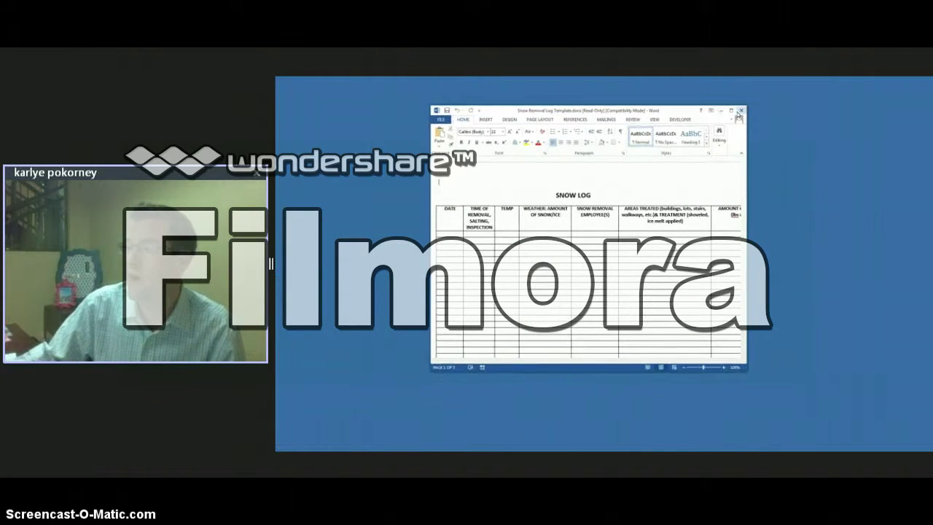
pyautogui.click(731, 111)
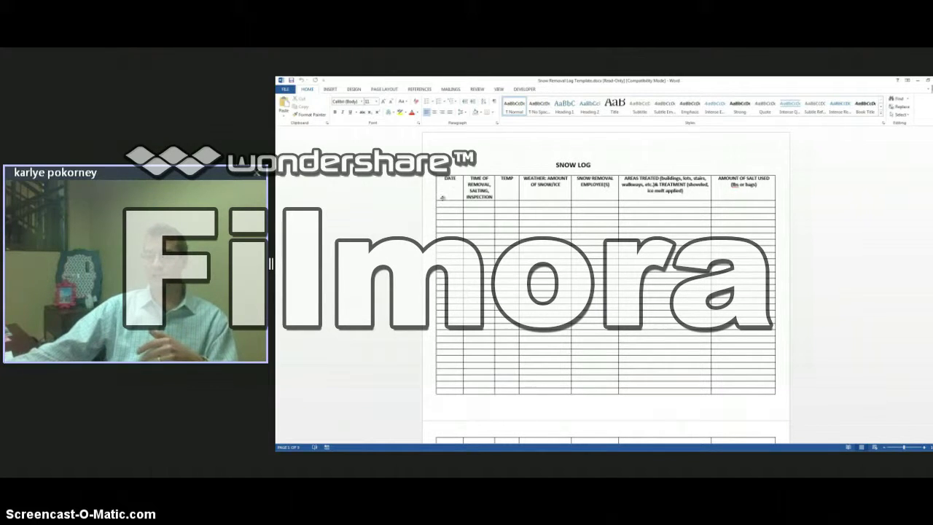
# Step: Enter the sample date 3/22/16 in the snow log's DATE column and clear the column again
pyautogui.click(446, 206)
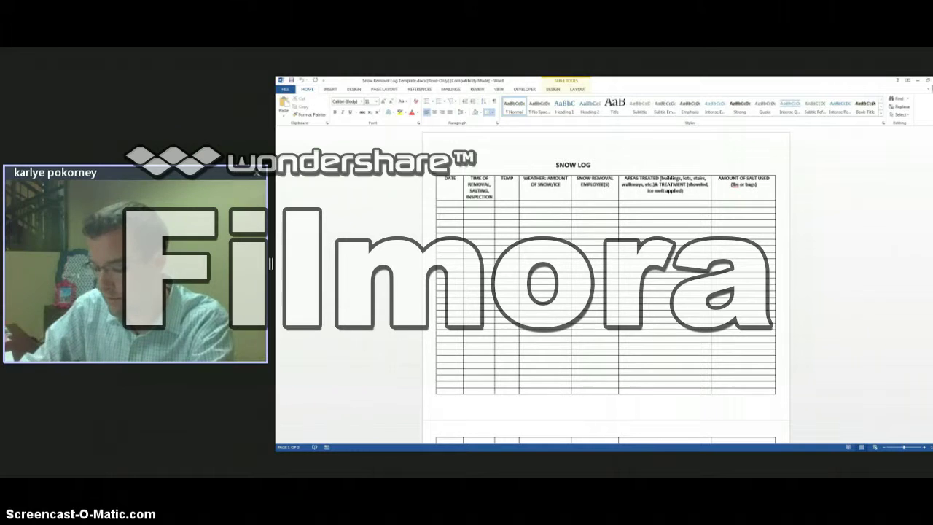
pyautogui.write('1/22/1516')
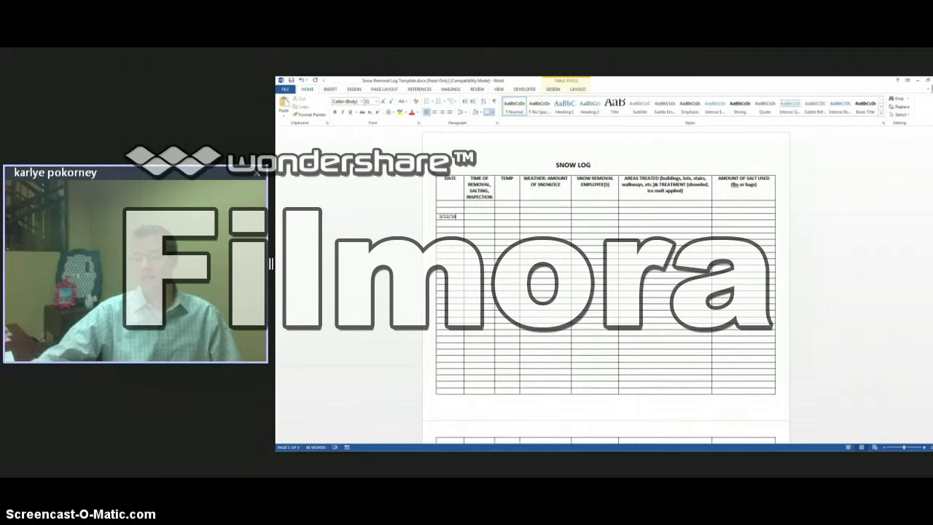
pyautogui.press('BackSpace')
pyautogui.press('BackSpace')
pyautogui.press('BackSpace')
pyautogui.press('BackSpace')
pyautogui.press('BackSpace')
pyautogui.press('BackSpace')
pyautogui.press('BackSpace')
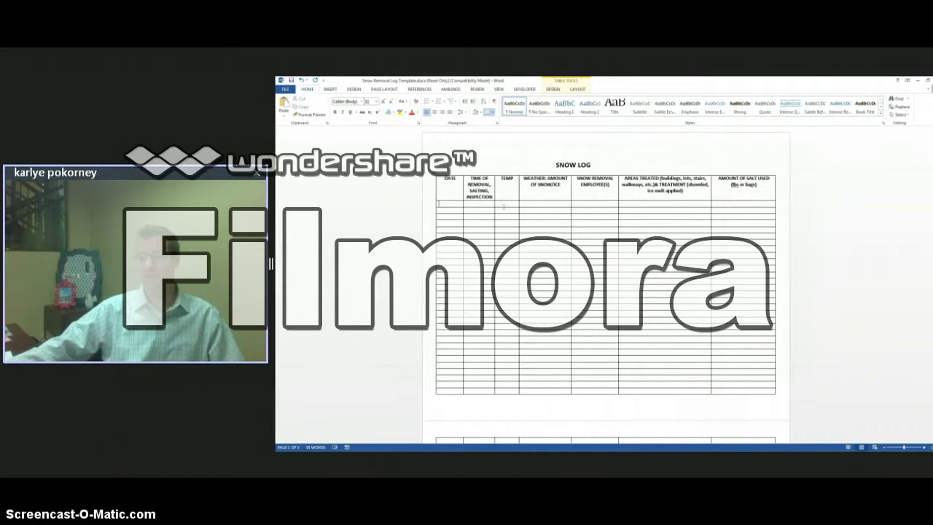
# Step: Go through the weather, areas treated and amount of salt used fields in the snow log's first empty row
pyautogui.click(535, 205)
pyautogui.click(653, 206)
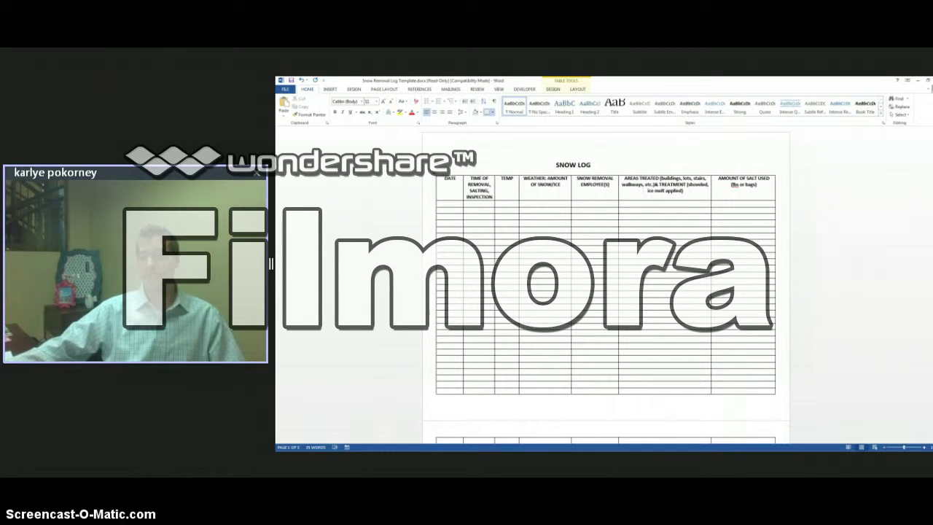
pyautogui.click(721, 204)
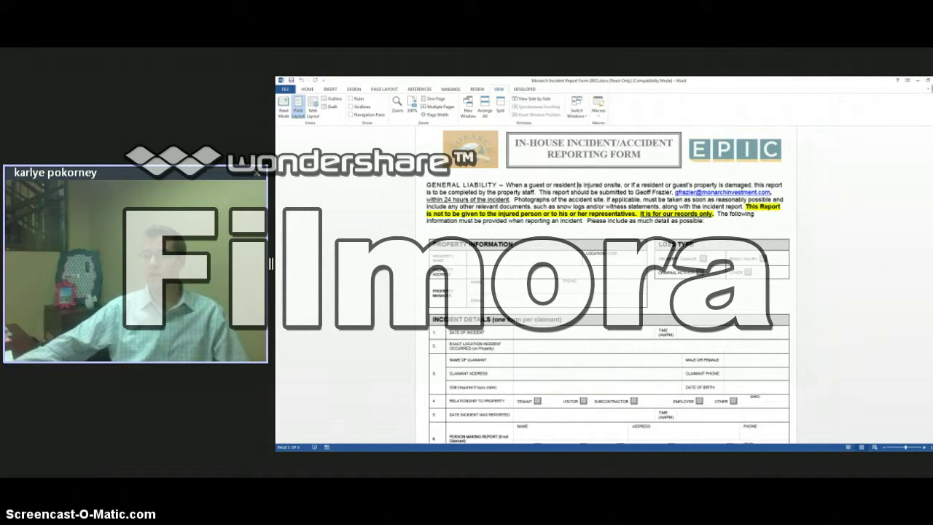
# Step: Review the general liability instructions and the Property Information and Loss Type sections on the incident report form's first page
pyautogui.scroll(-2, 578, 185)
pyautogui.scroll(3, 578, 185)
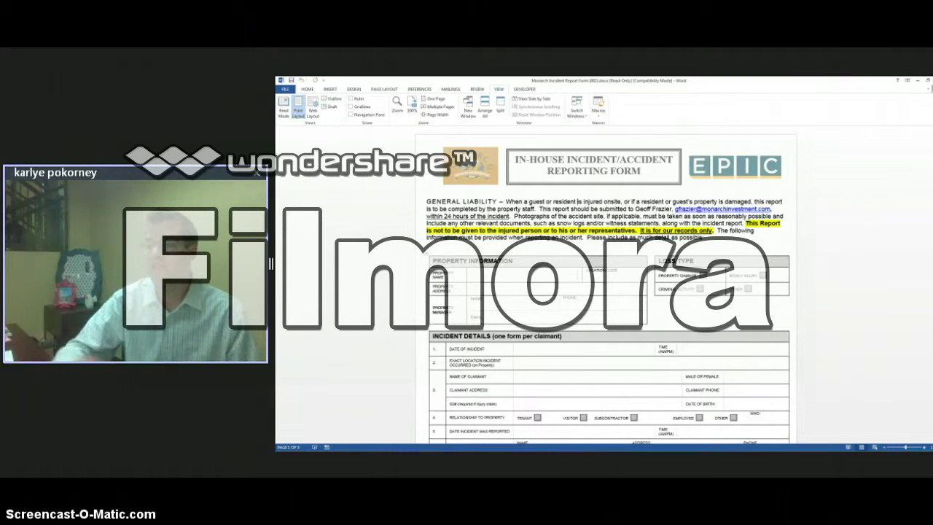
pyautogui.click(515, 276)
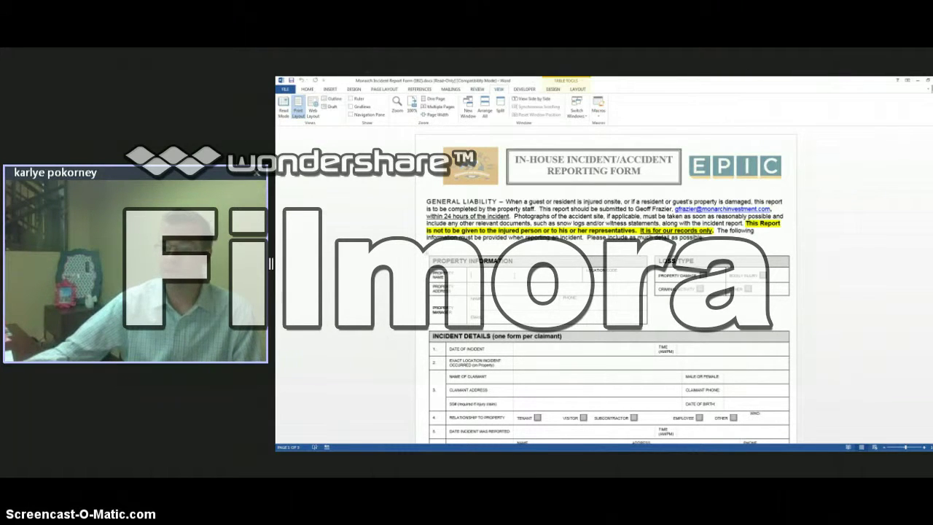
pyautogui.scroll(-3, 515, 275)
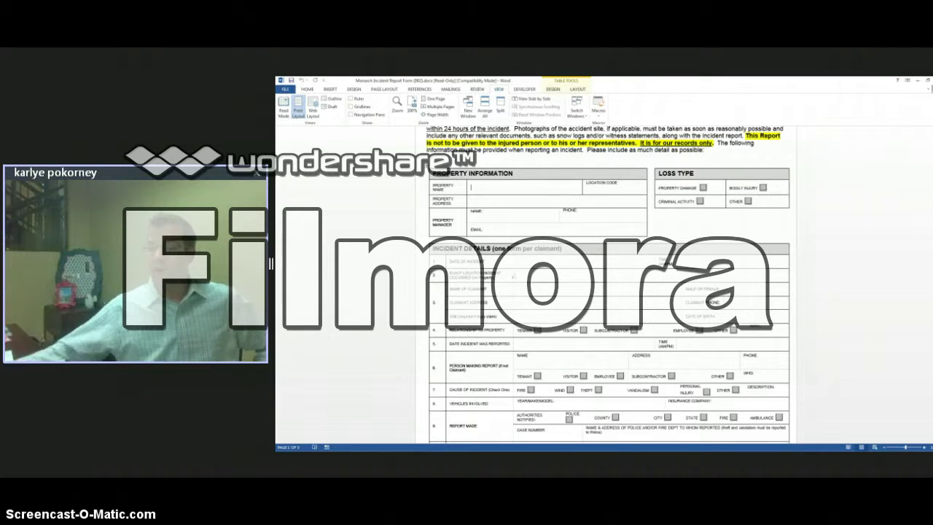
pyautogui.scroll(1, 513, 277)
pyautogui.scroll(3, 605, 285)
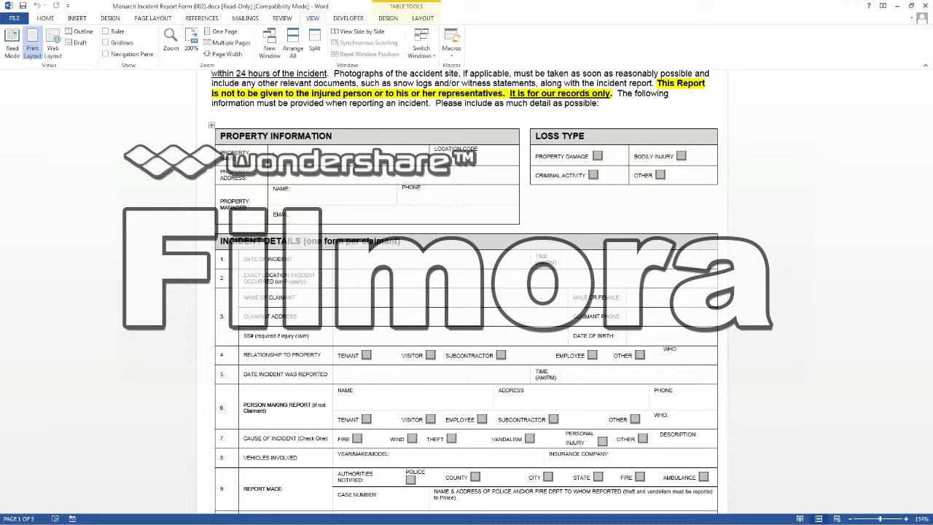
pyautogui.scroll(3, 349, 276)
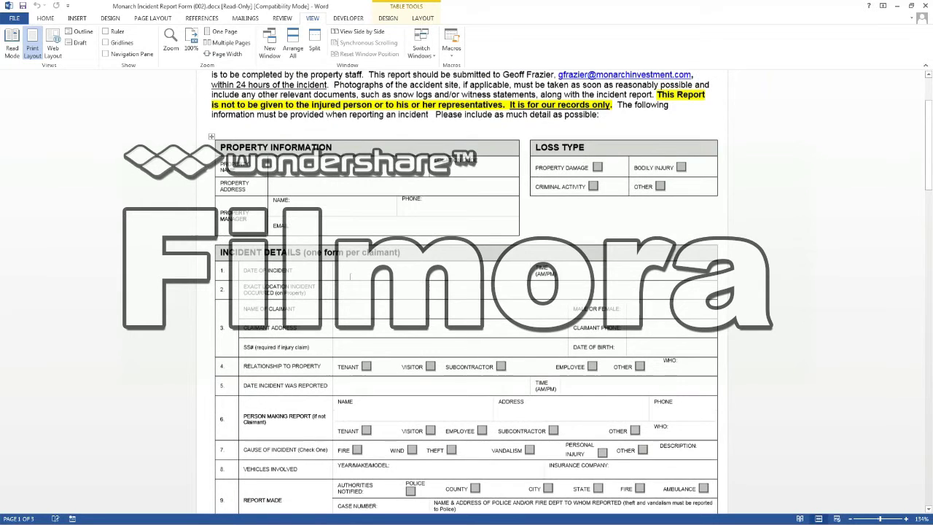
pyautogui.click(379, 179)
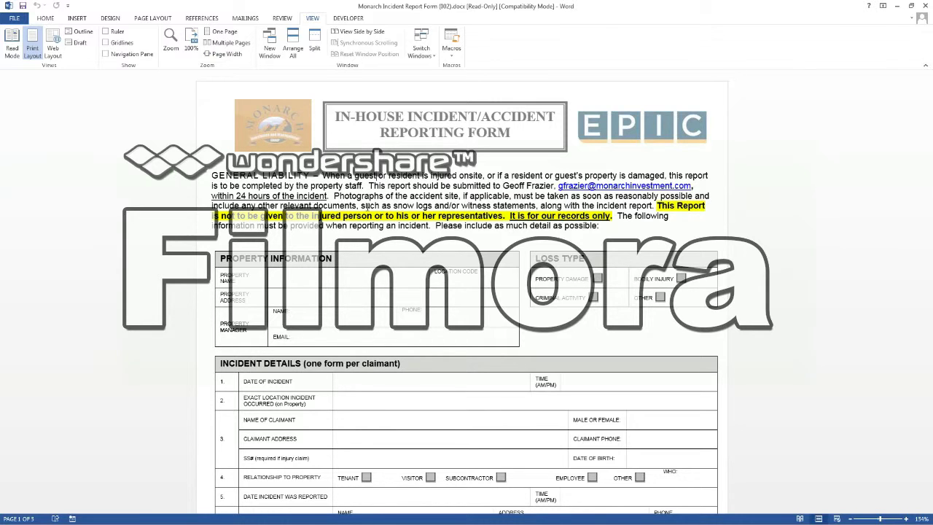
pyautogui.click(330, 286)
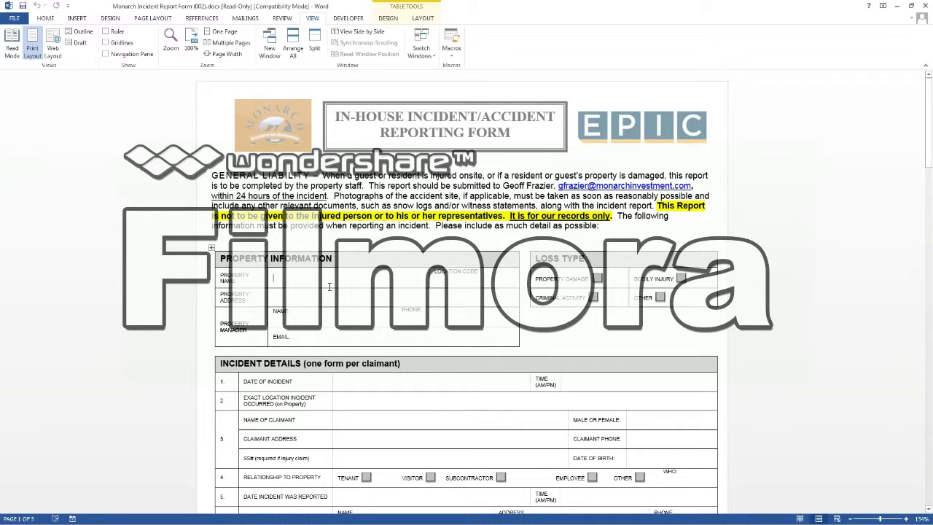
# Step: Examine the Incident Details fields for date, time, location, claimant information and relationship to property
pyautogui.scroll(-3, 329, 287)
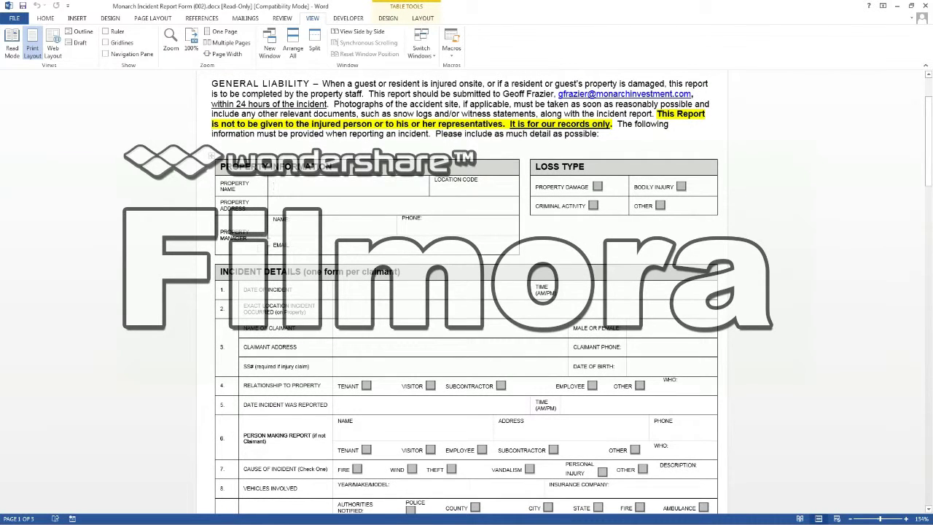
pyautogui.scroll(-2, 349, 232)
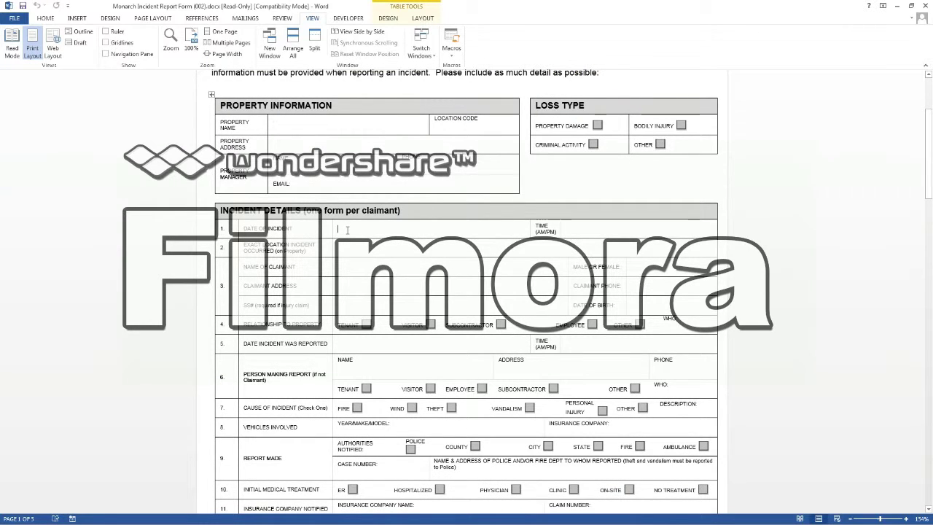
pyautogui.click(572, 230)
pyautogui.scroll(-1, 352, 253)
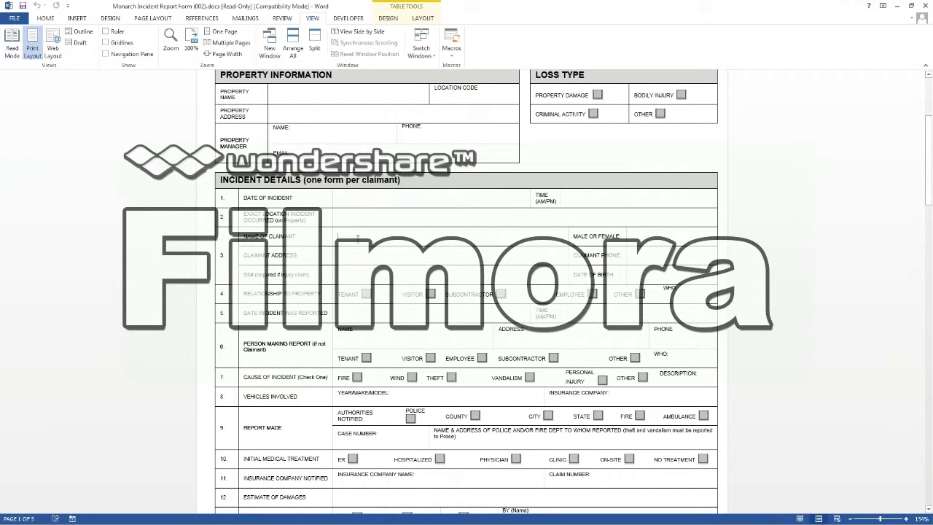
pyautogui.scroll(-2, 360, 236)
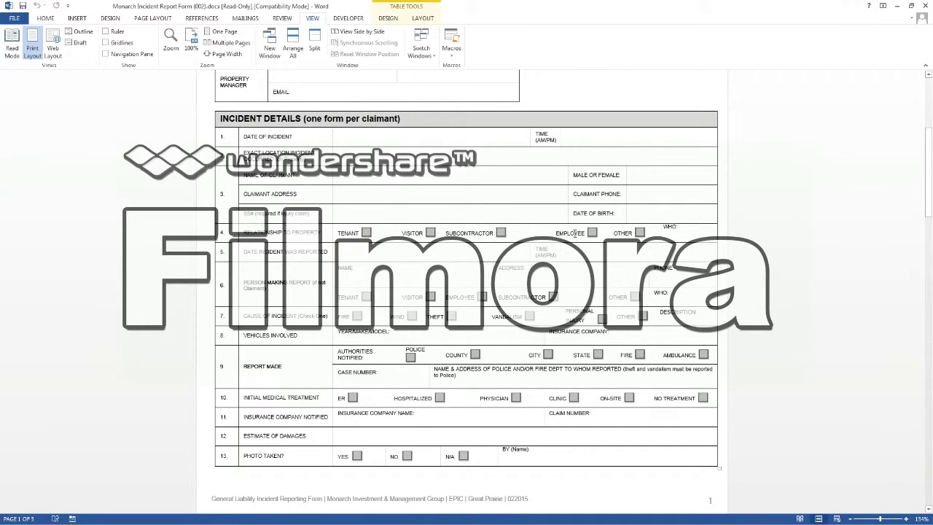
pyautogui.click(337, 175)
pyautogui.scroll(-2, 350, 217)
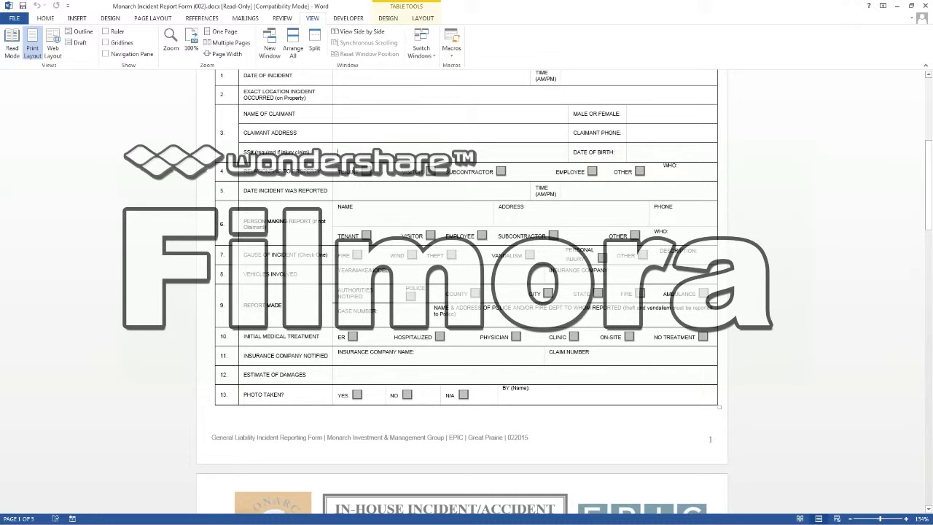
# Step: Examine the remaining Incident Details rows, from vehicles involved and report made to insurance, estimate of damages and photo taken
pyautogui.click(623, 279)
pyautogui.scroll(-1, 363, 317)
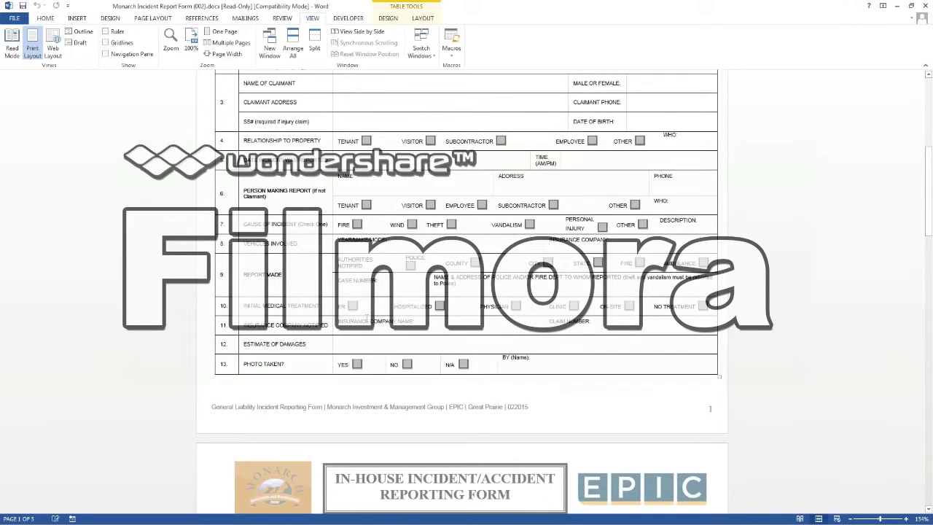
pyautogui.scroll(-1, 367, 315)
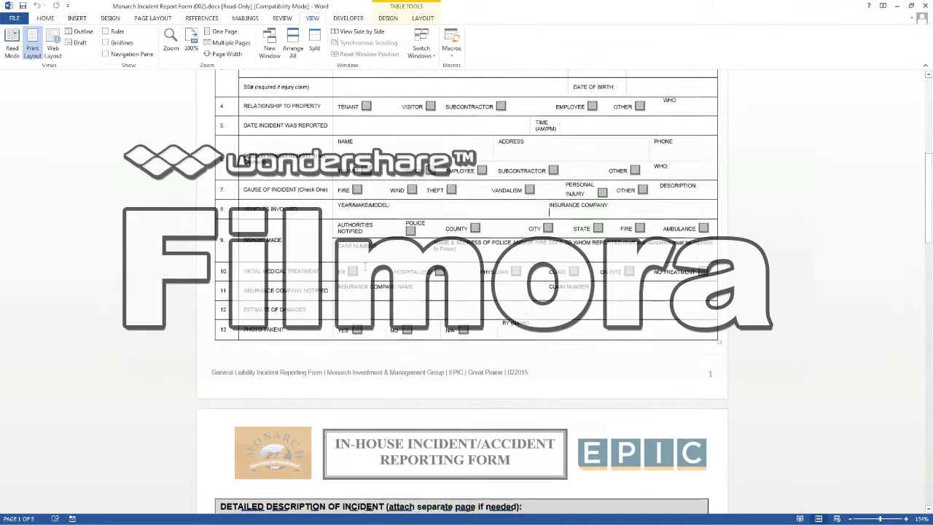
pyautogui.scroll(-2, 364, 266)
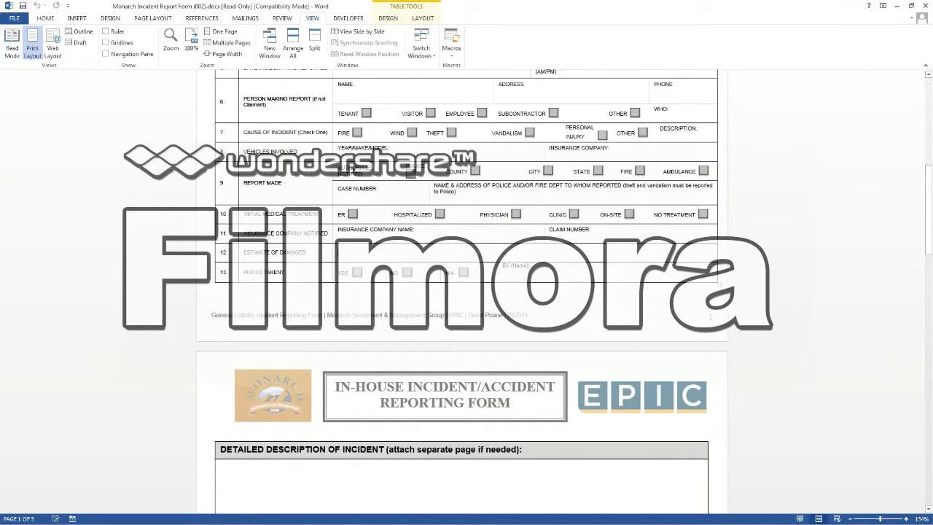
pyautogui.scroll(-1, 374, 278)
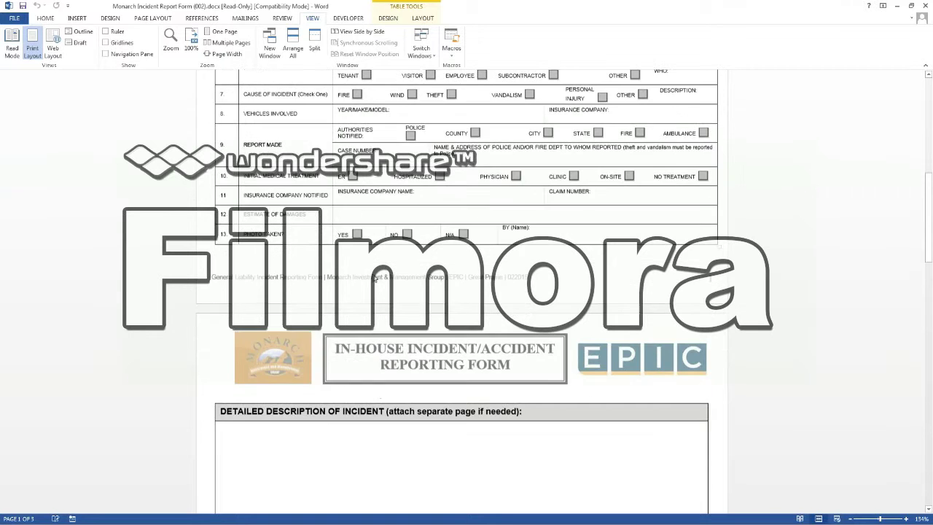
# Step: Review the Detailed Description of Incident section on the form's second page
pyautogui.scroll(-6, 374, 277)
pyautogui.click(380, 232)
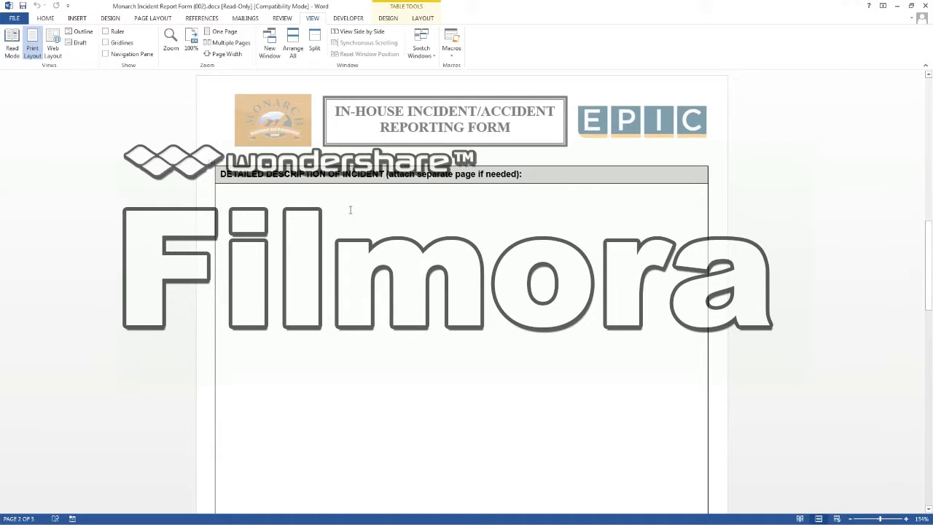
pyautogui.scroll(-2, 349, 210)
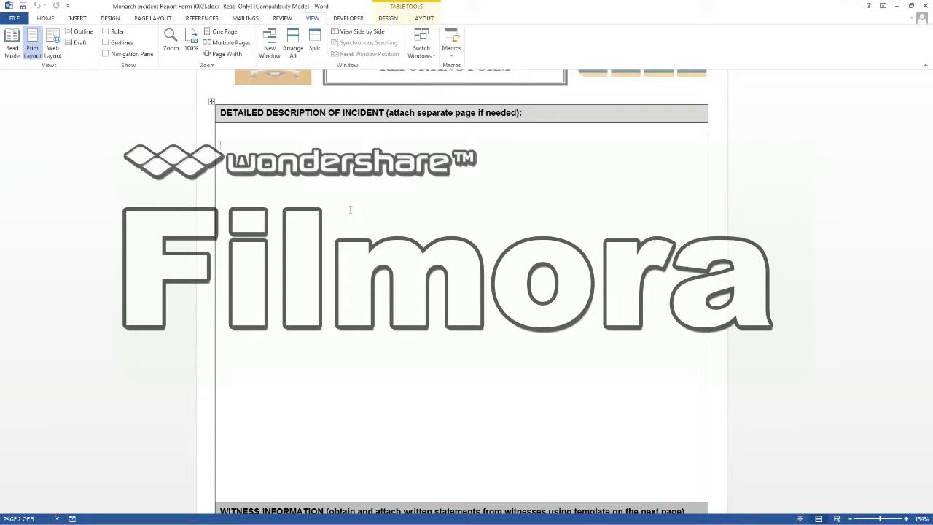
pyautogui.scroll(-1, 349, 210)
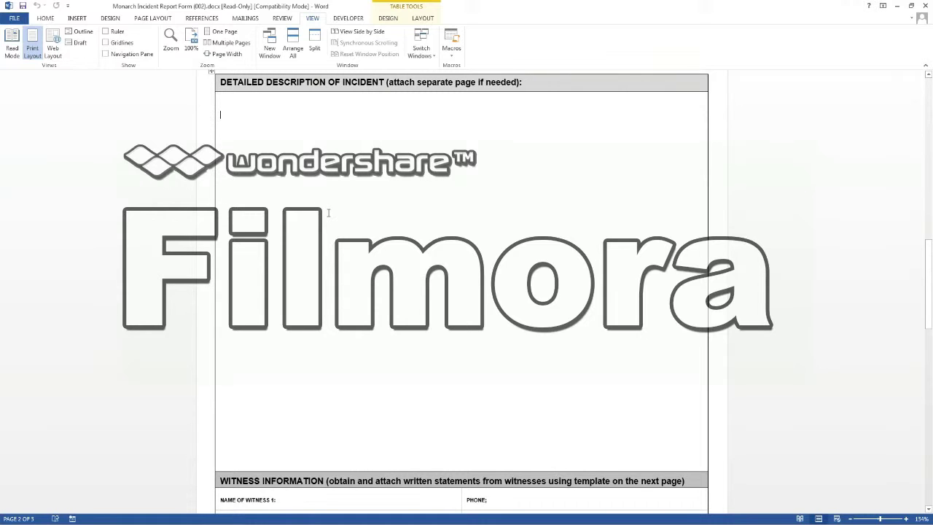
# Step: Review the witness information fields and the Witness Statement page, including its statement, printed name, date and signature areas
pyautogui.scroll(-6, 328, 212)
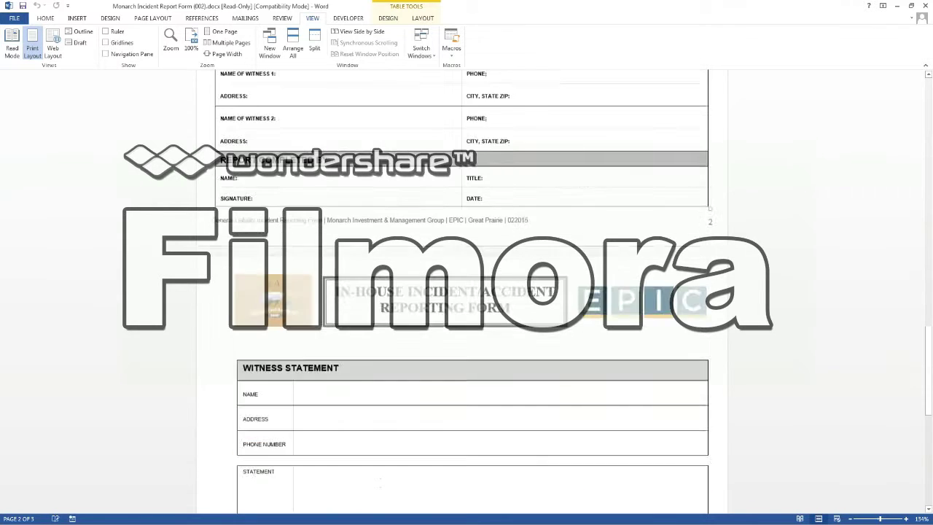
pyautogui.scroll(-3, 333, 264)
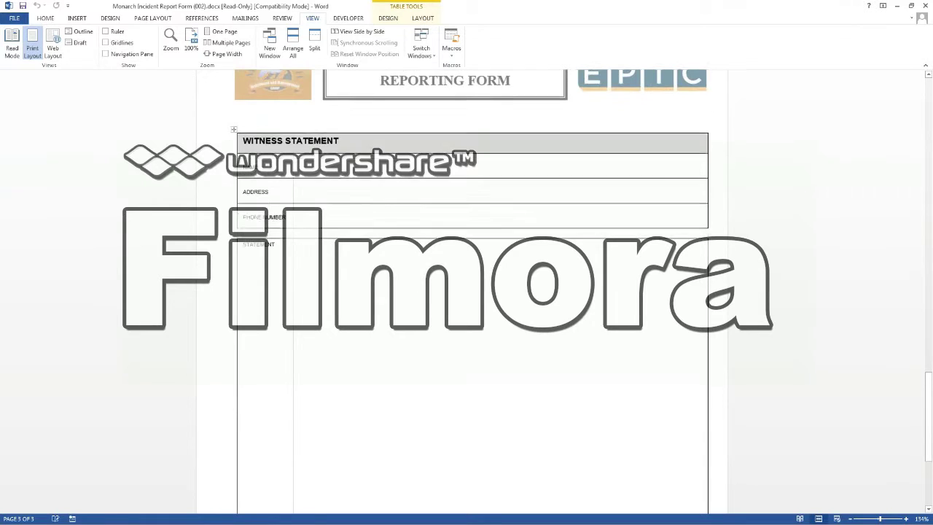
pyautogui.scroll(1, 346, 264)
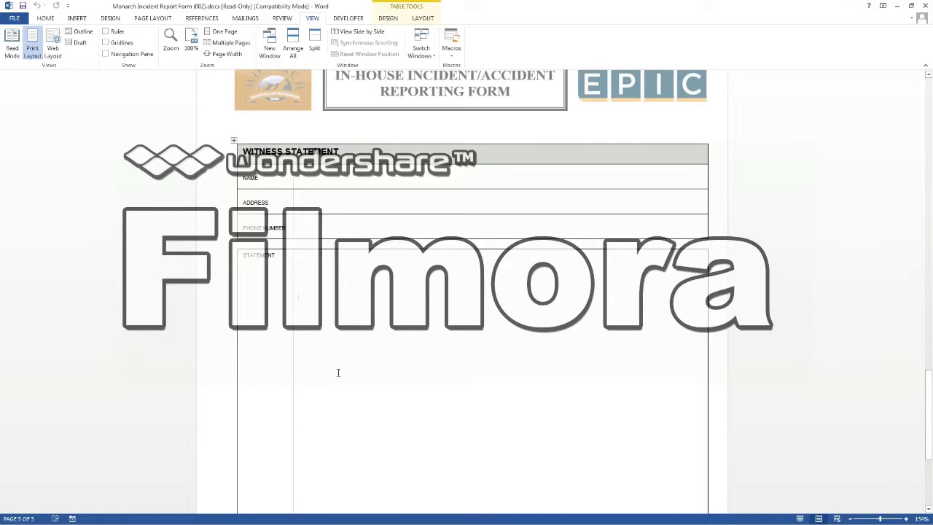
pyautogui.scroll(-5, 341, 368)
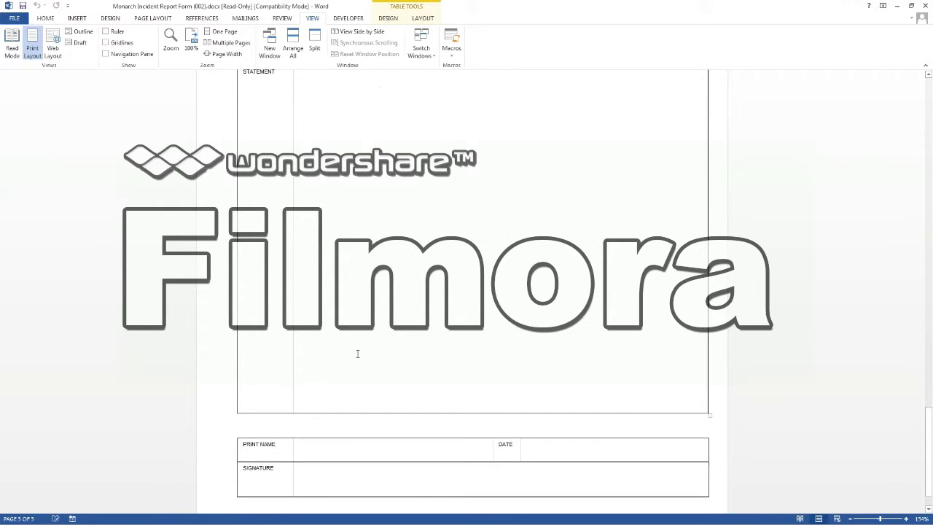
pyautogui.scroll(5, 359, 447)
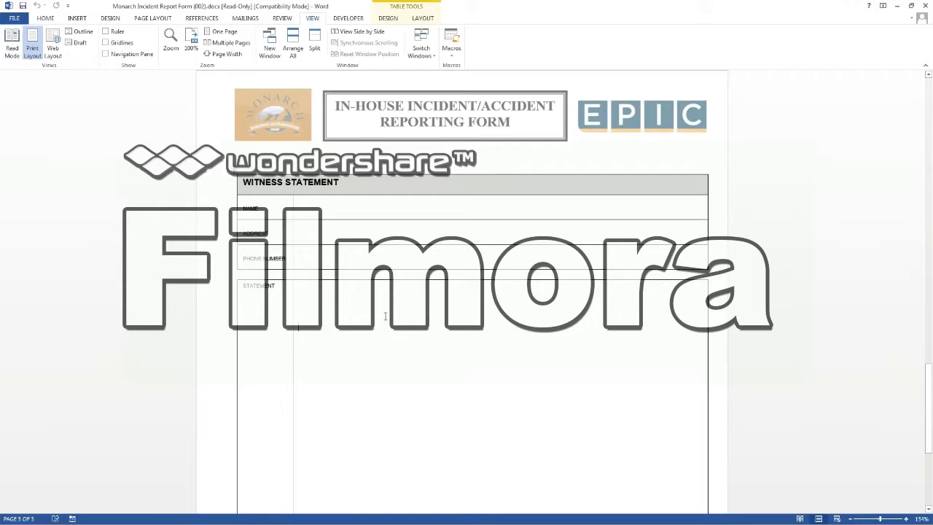
pyautogui.scroll(-1, 385, 315)
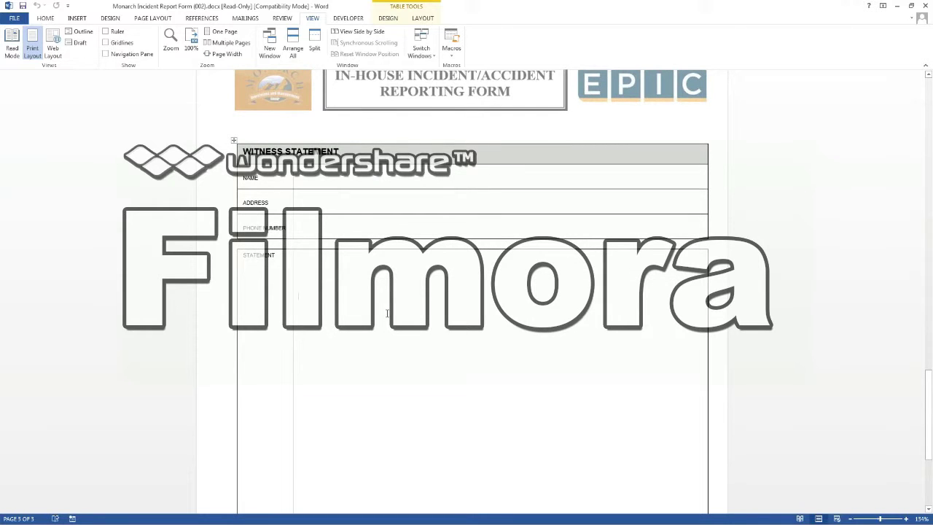